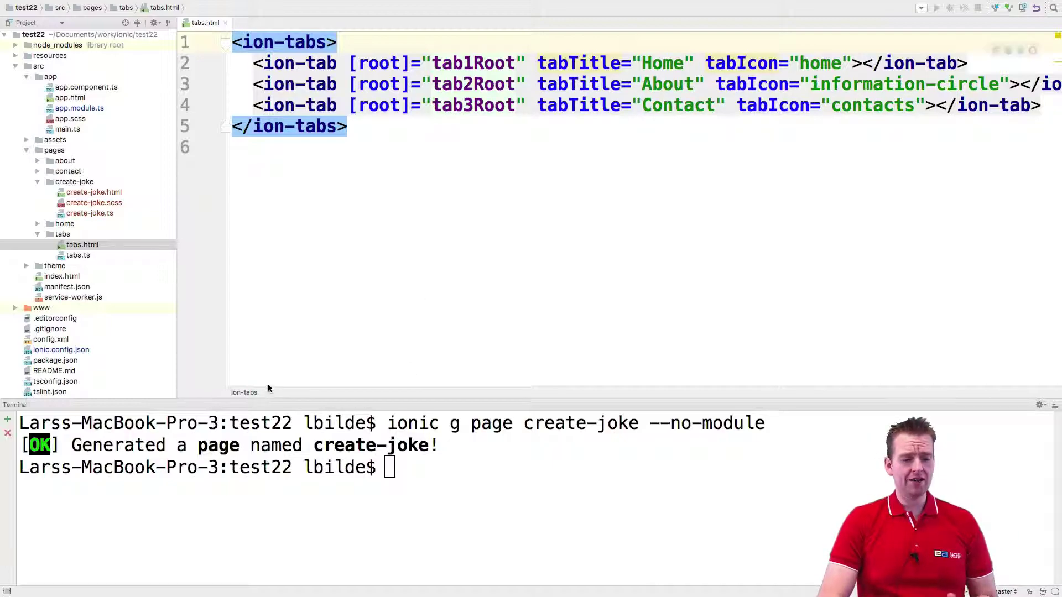
Step: Run 'ionic serve' in the WebStorm terminal to start the development server
left_click(399, 463)
type("ionic")
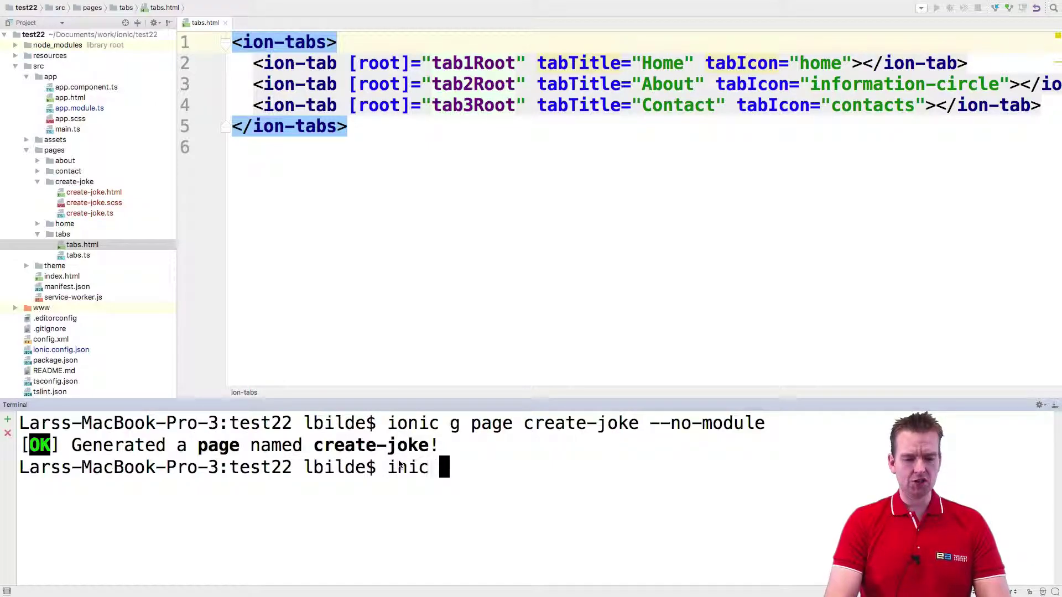
key("BackSpace")
key("BackSpace")
key("BackSpace")
key("BackSpace")
key("BackSpace")
type("onic ")
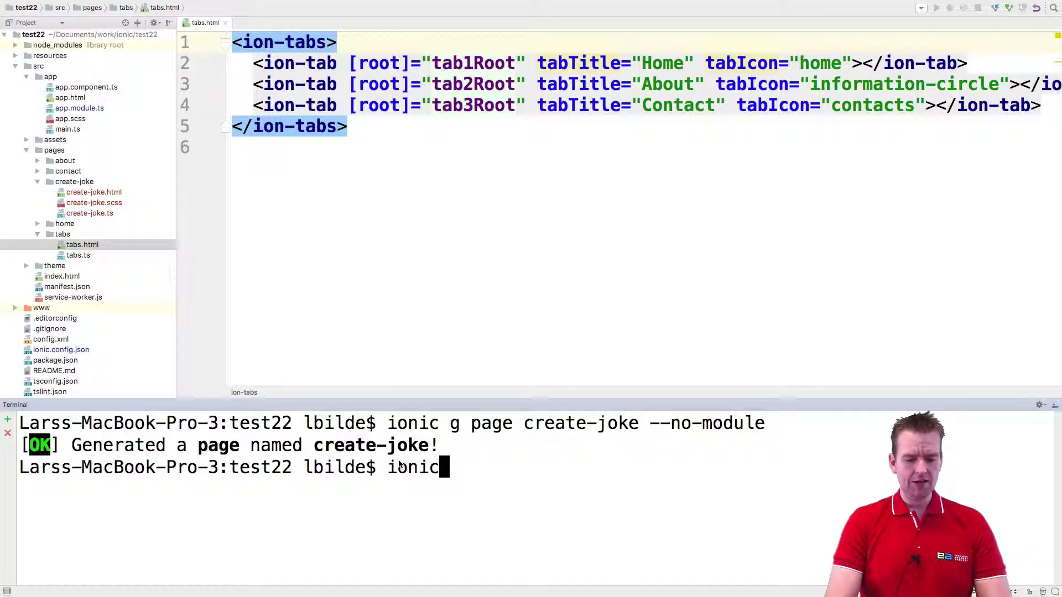
type("serve")
key("Return")
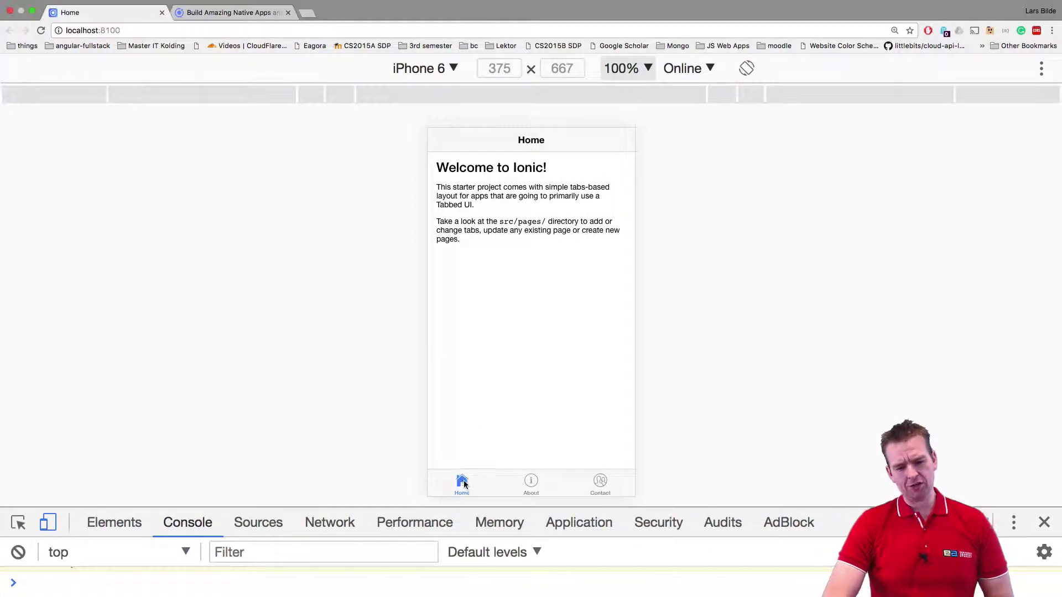
Step: View the app's About, Contact and Home pages in Chrome, then return to the editor
left_click(529, 485)
left_click(603, 485)
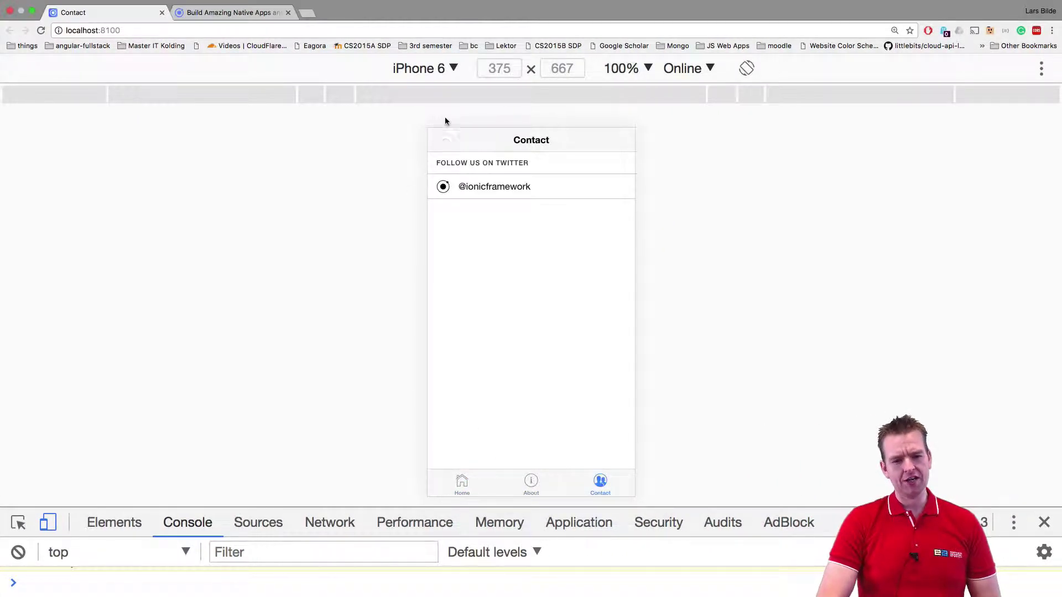
left_click(463, 489)
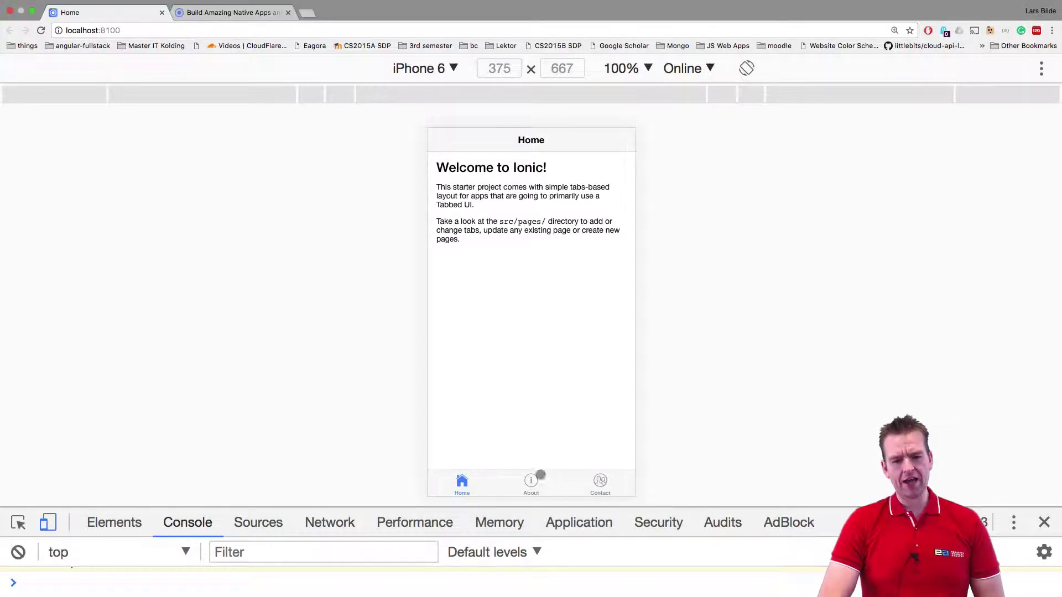
key("super+Tab")
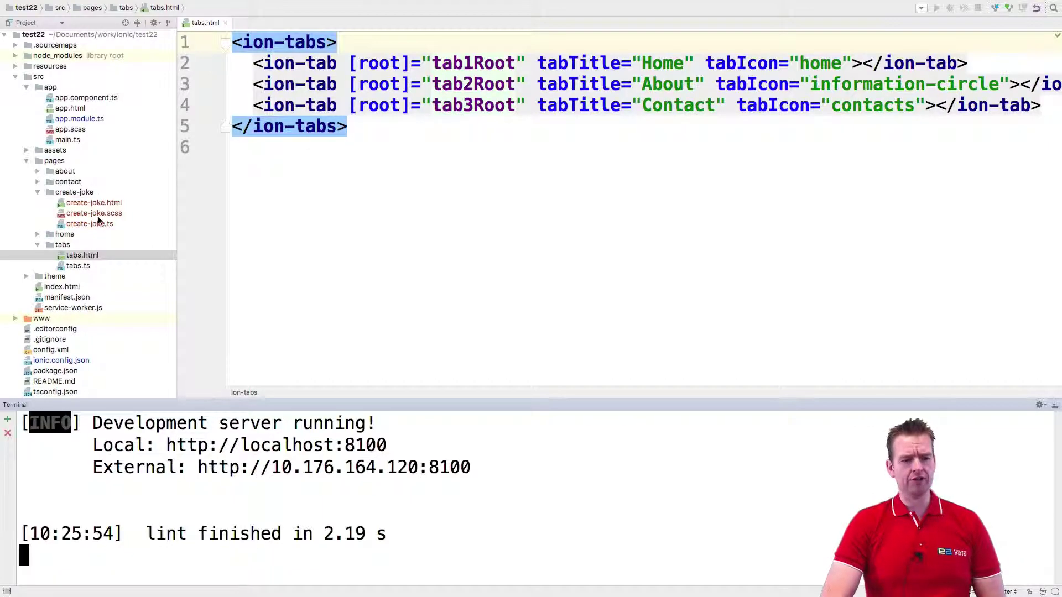
Step: Check app.module.ts lists CreateJokePage, then view app.component.ts and collapse the create-joke folder
double_click(96, 118)
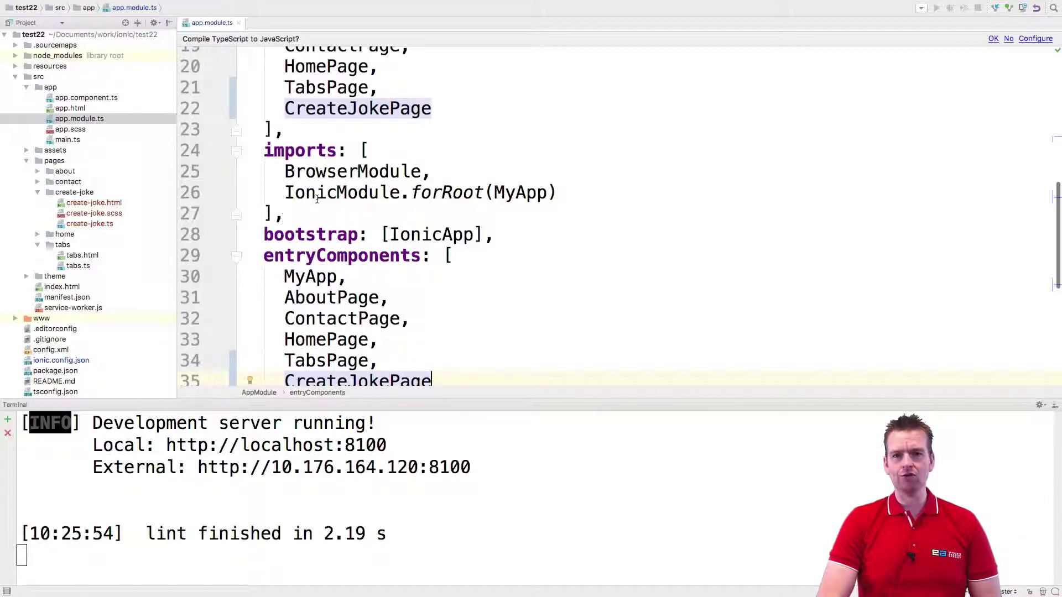
key("ctrl+Right")
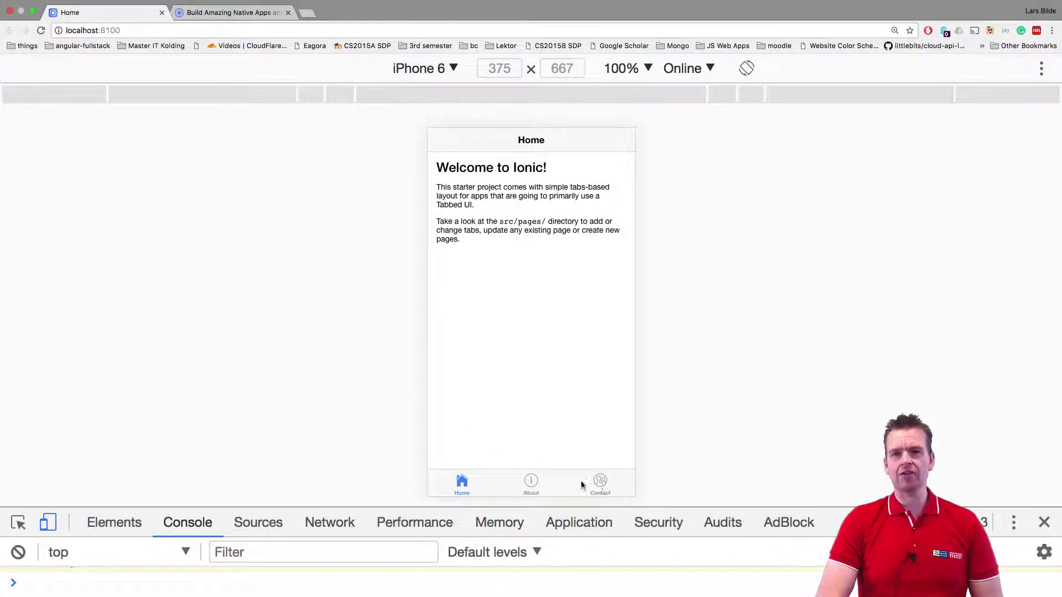
key("ctrl+Left")
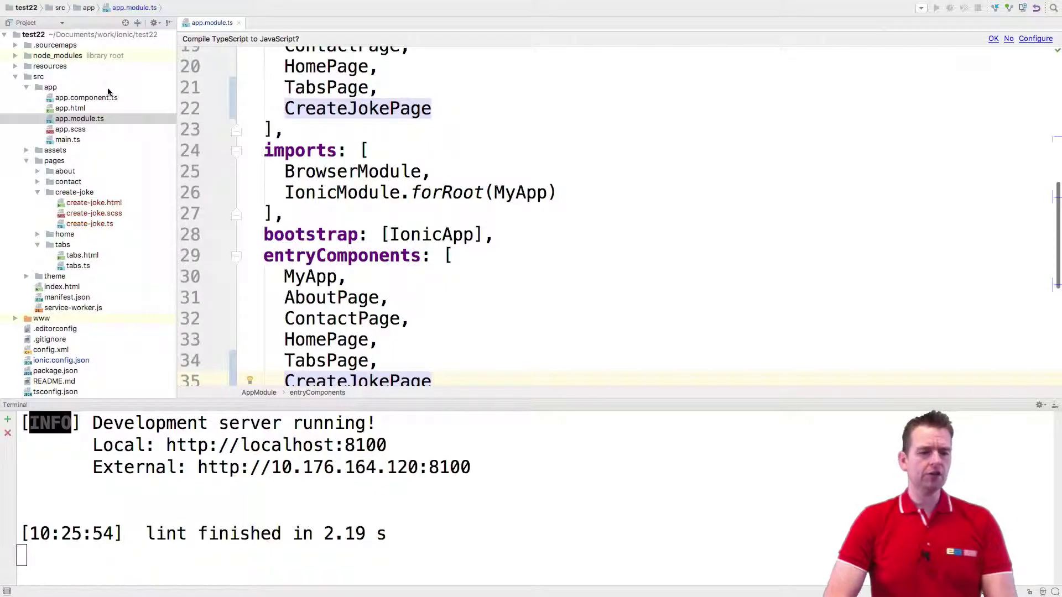
double_click(86, 96)
scroll(483, 217, "down", 2)
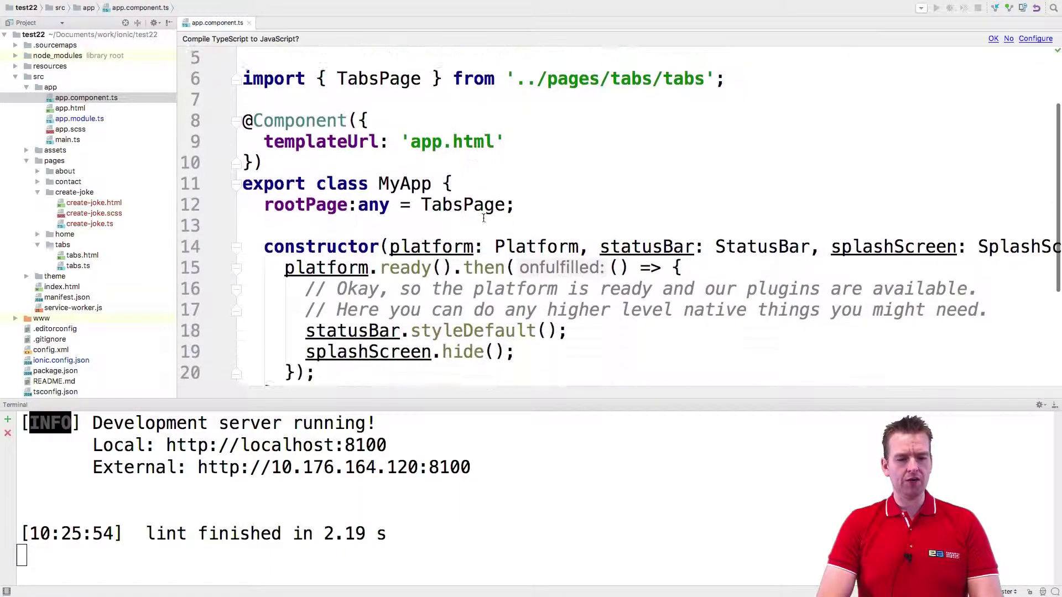
scroll(483, 217, "down", 1)
scroll(484, 218, "up", 2)
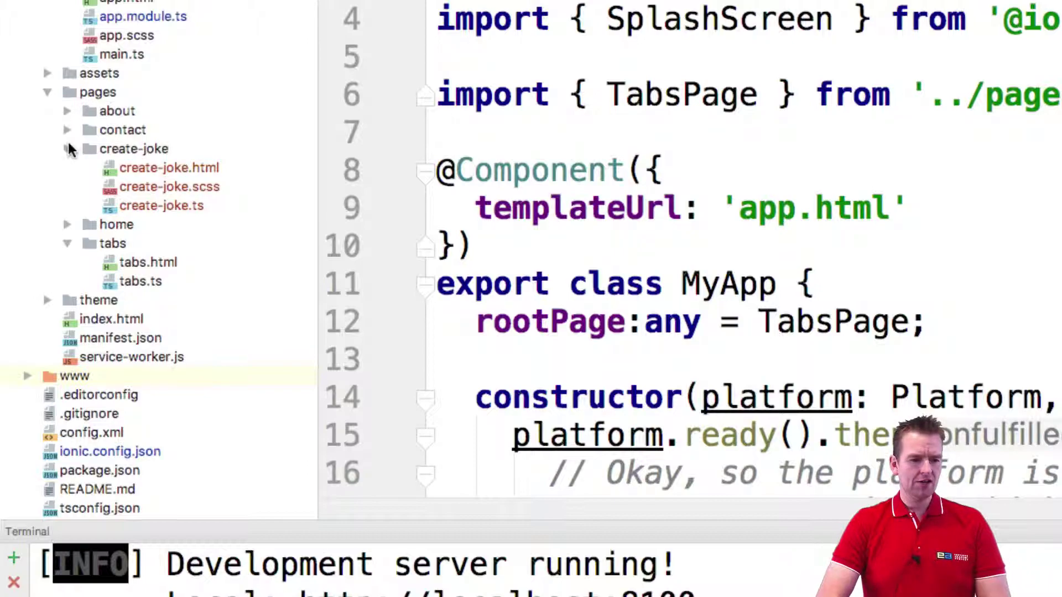
left_click(68, 149)
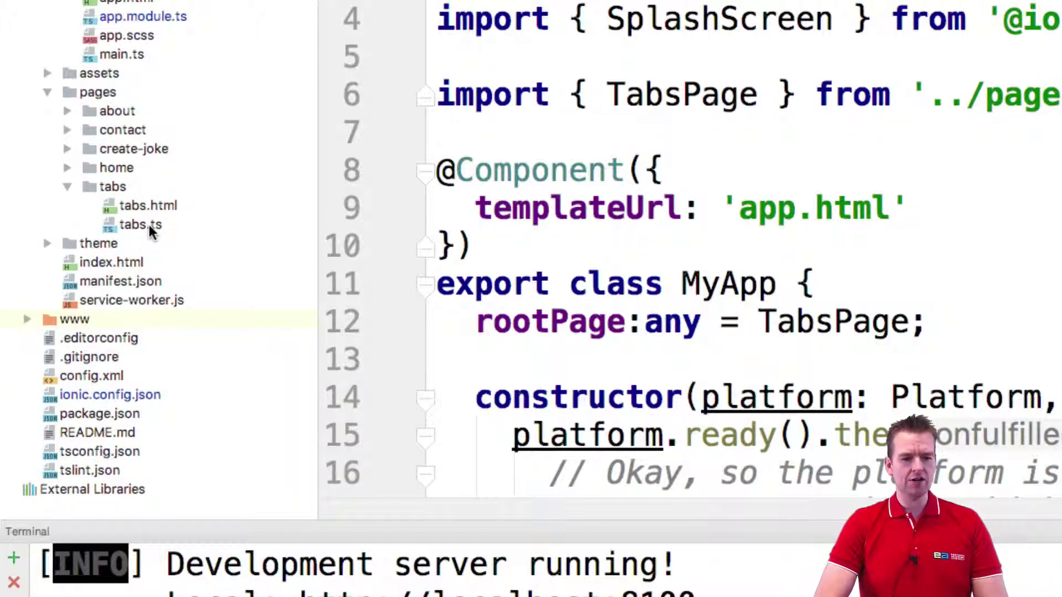
Step: In tabs.ts, add tab4Root = CreateJokePage below tab3Root, with CreateJokePage auto-imported
double_click(150, 230)
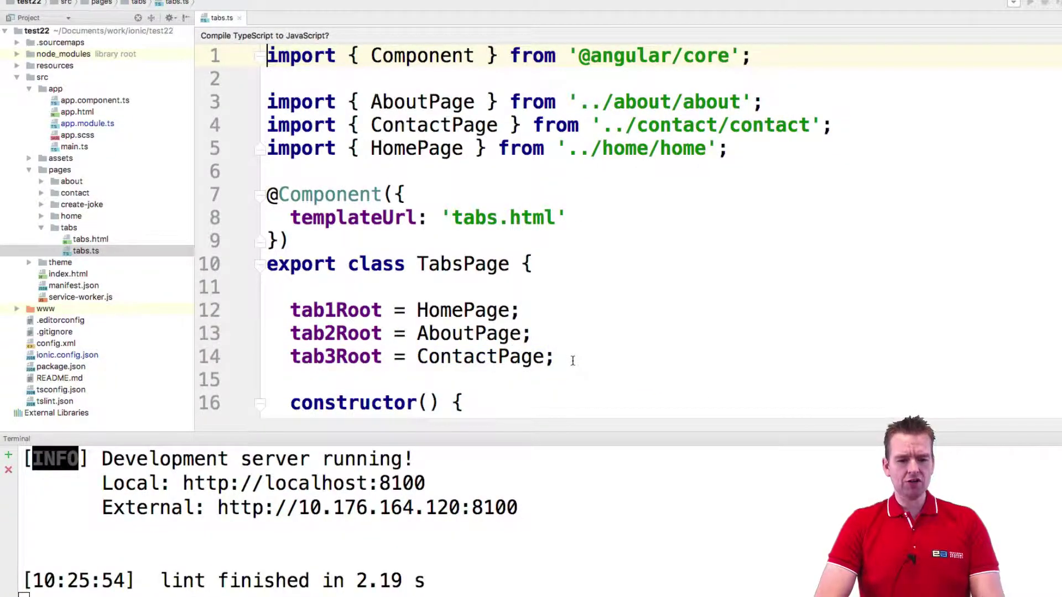
left_click(573, 361)
key("Return")
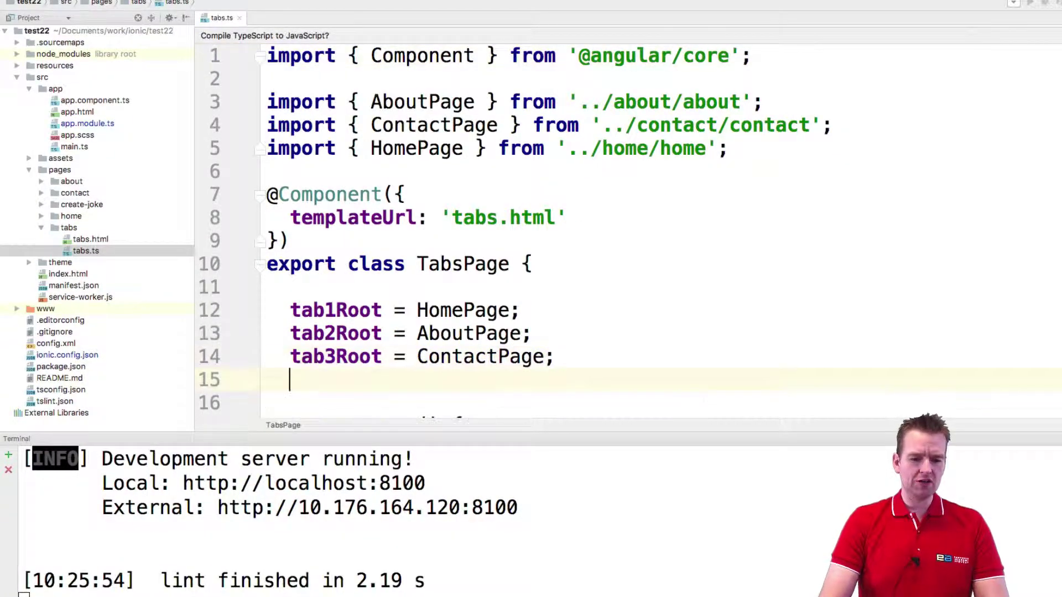
type("ta")
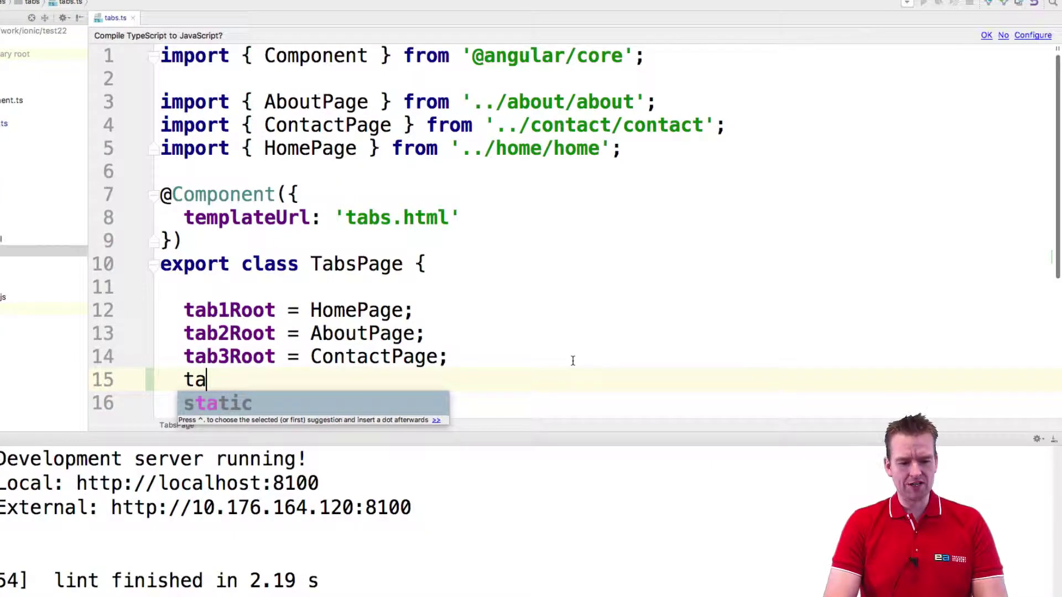
type("b4")
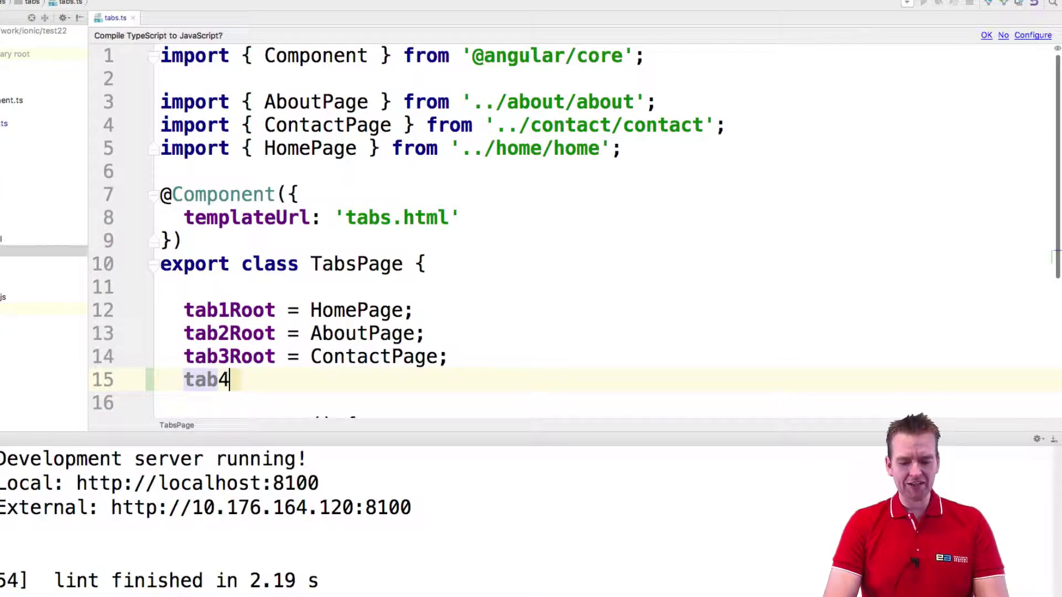
type("Root")
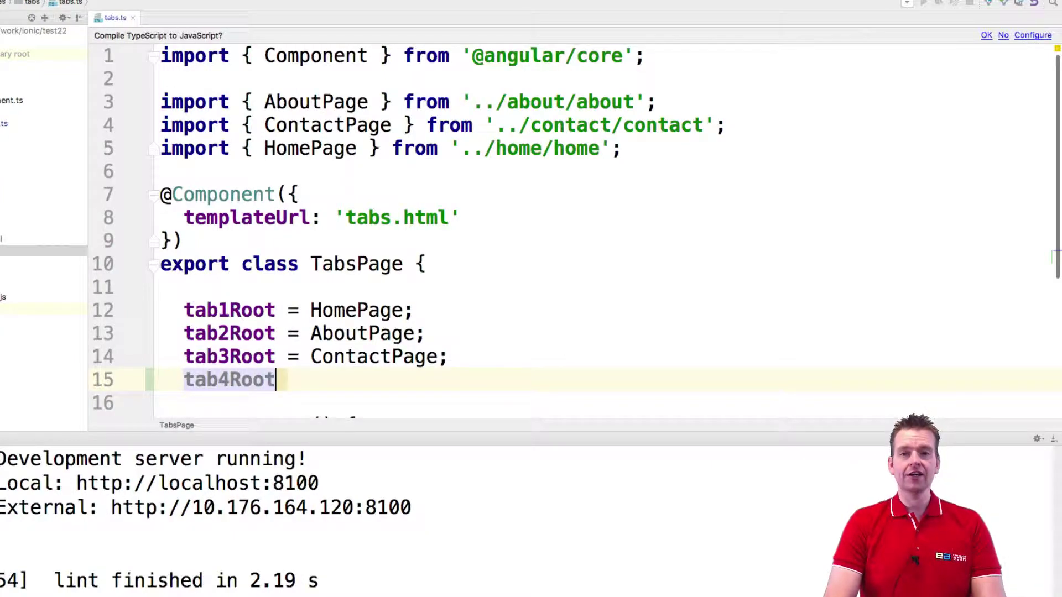
type(" = ")
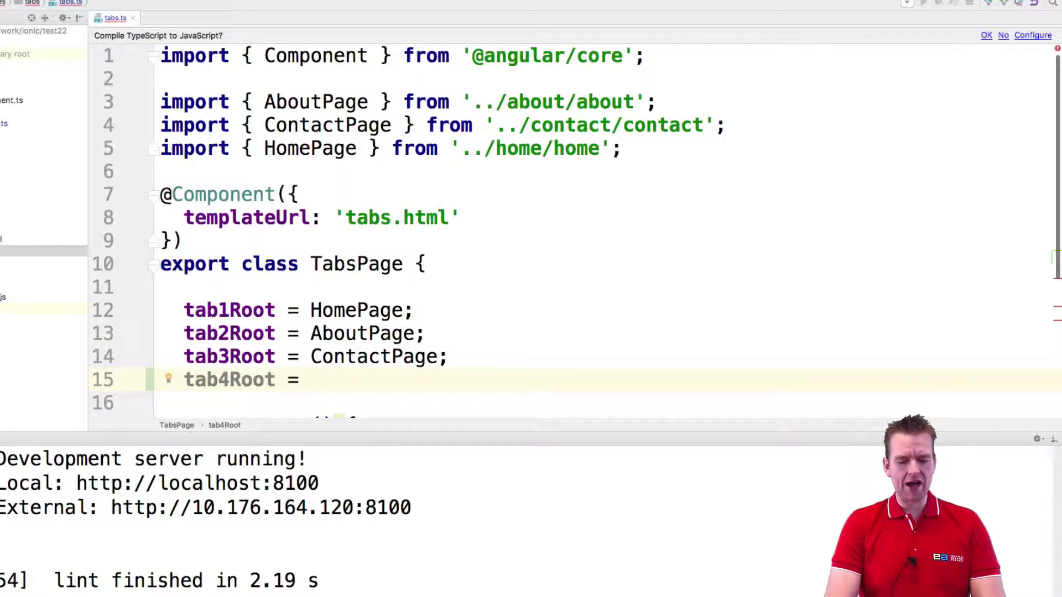
type("Creat")
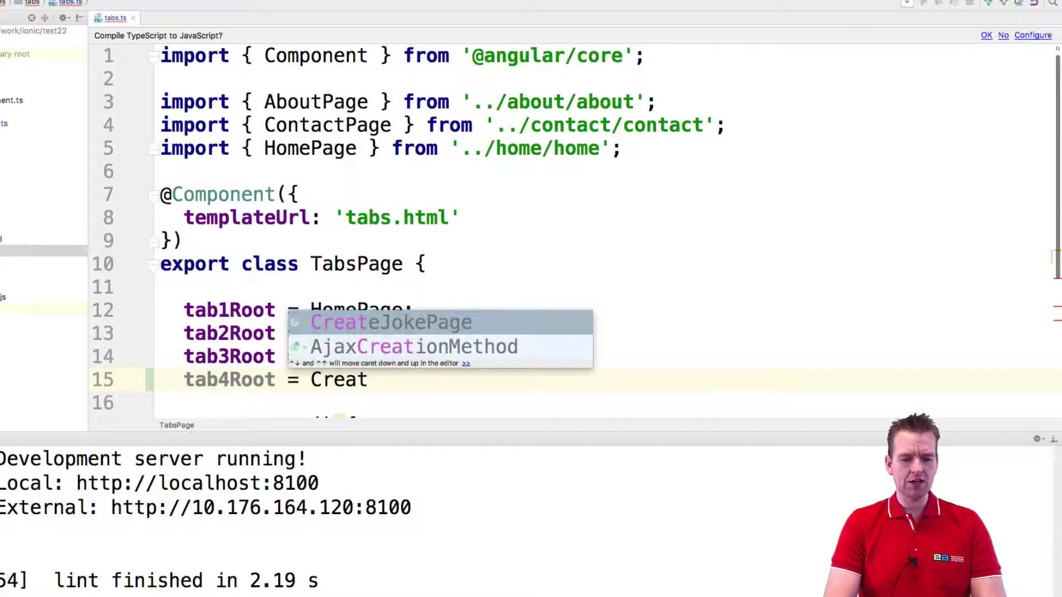
key("Return")
type(";")
scroll(588, 367, "down", 3)
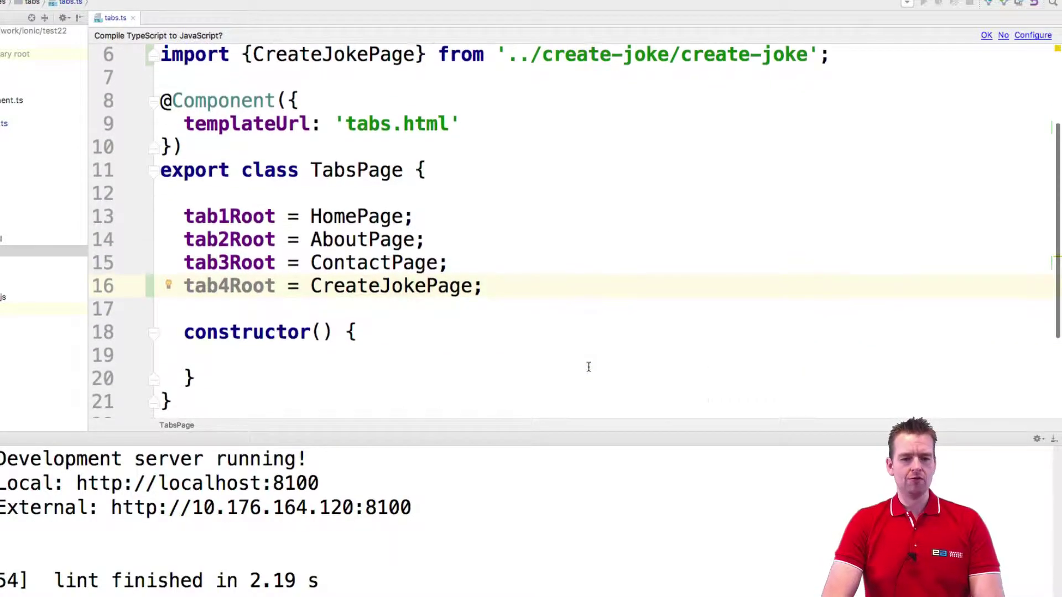
left_click(311, 319)
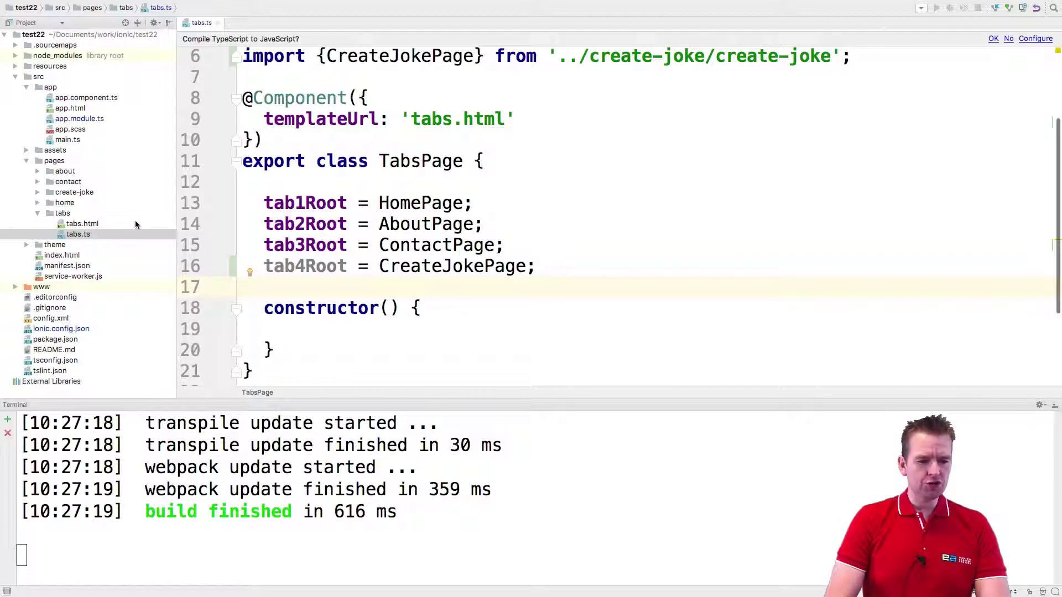
Step: In tabs.html, duplicate the Contact tab line as a fourth tab bound to tab4Root
double_click(83, 224)
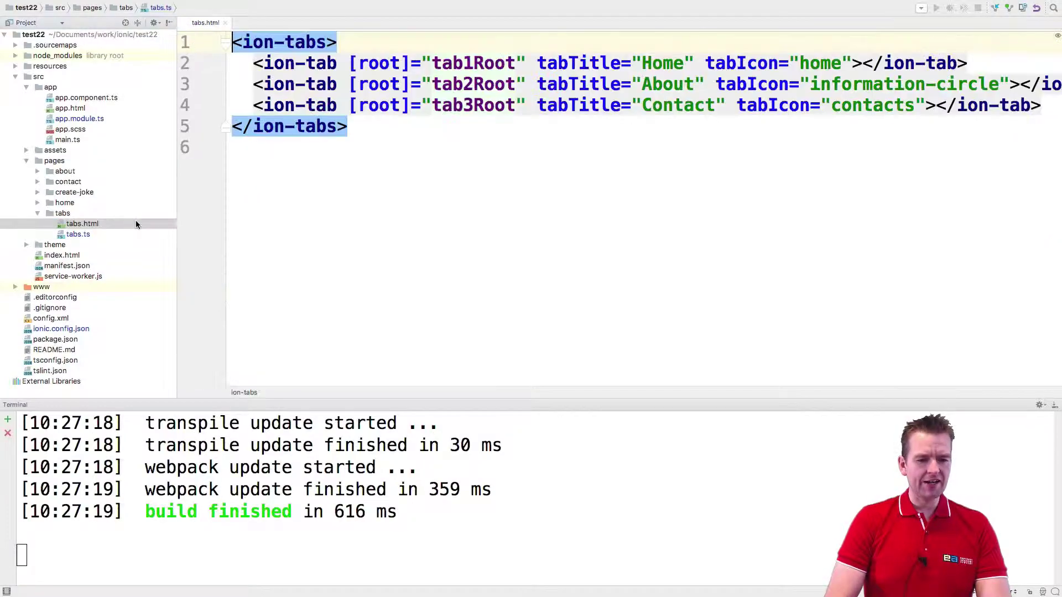
left_click(233, 104)
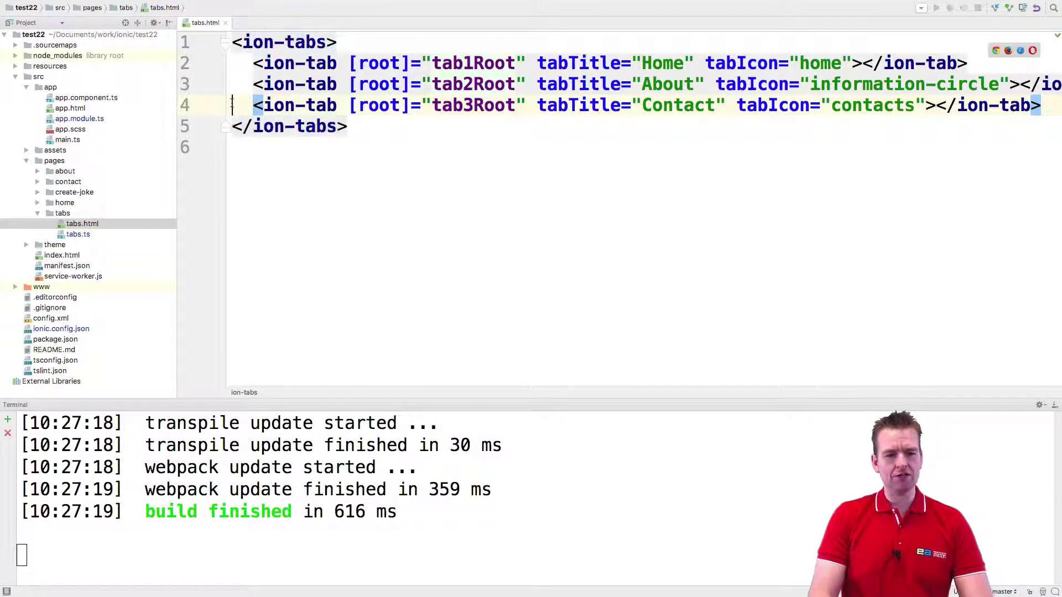
key("shift+Down")
key("super+c")
key("Right")
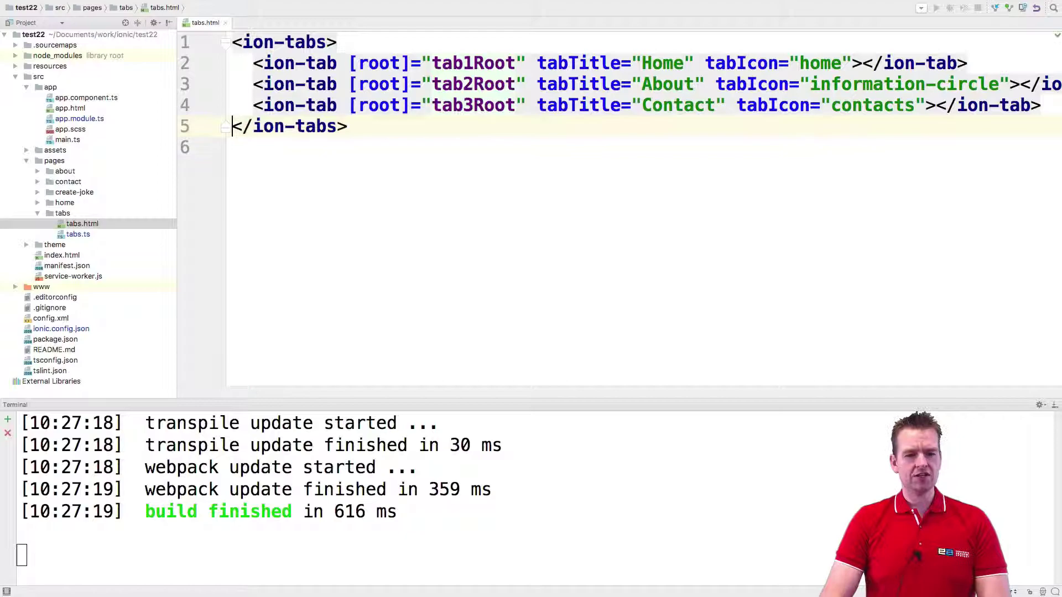
key("super+v")
left_click(473, 125)
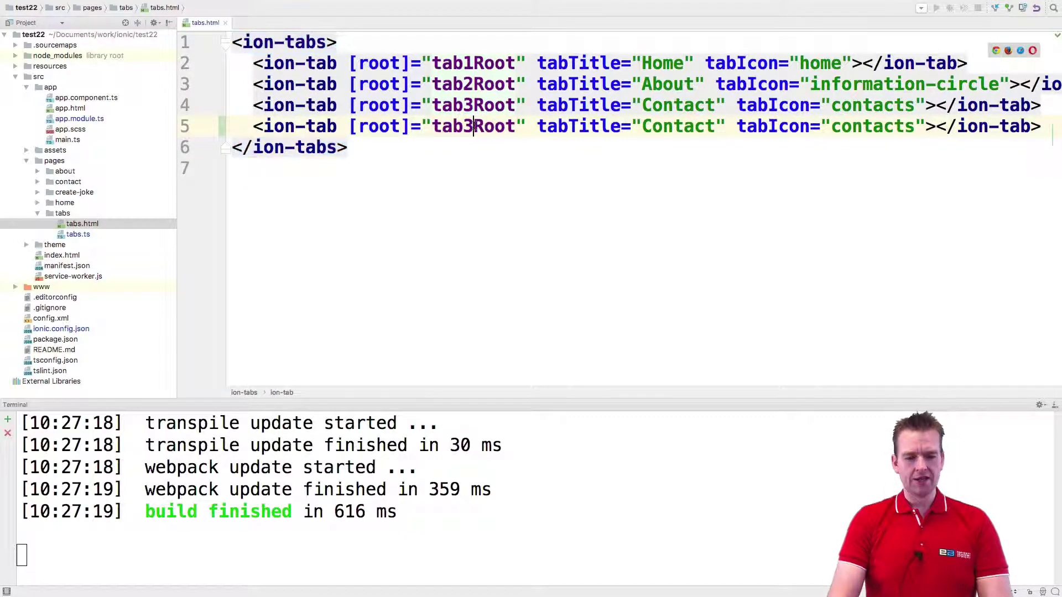
key("BackSpace")
type("4")
double_click(473, 126)
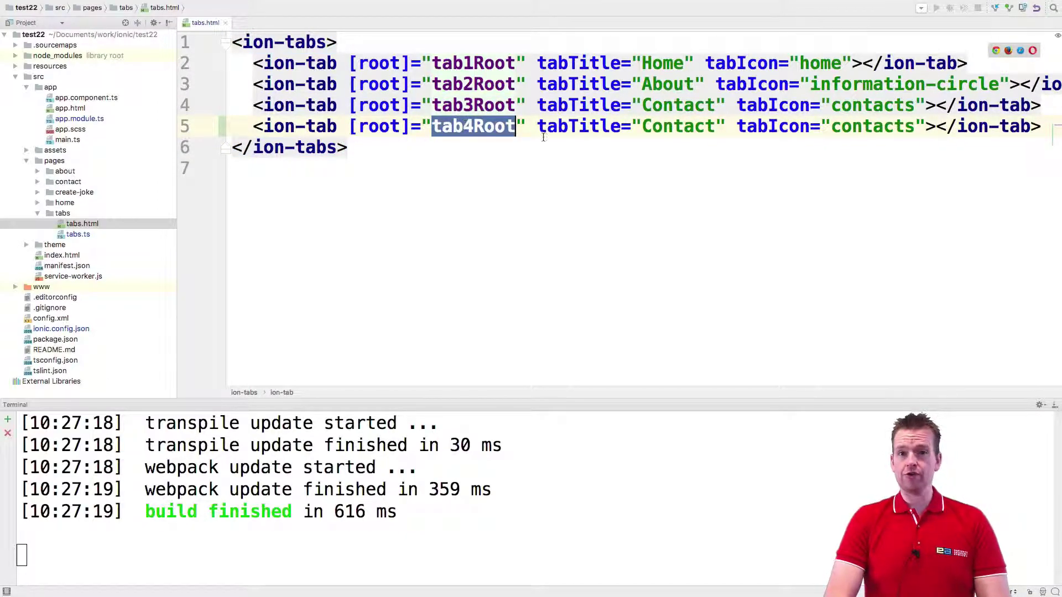
Step: Retitle the fourth tab 'Create Joke' and select its contacts icon name
double_click(682, 127)
key("BackSpace")
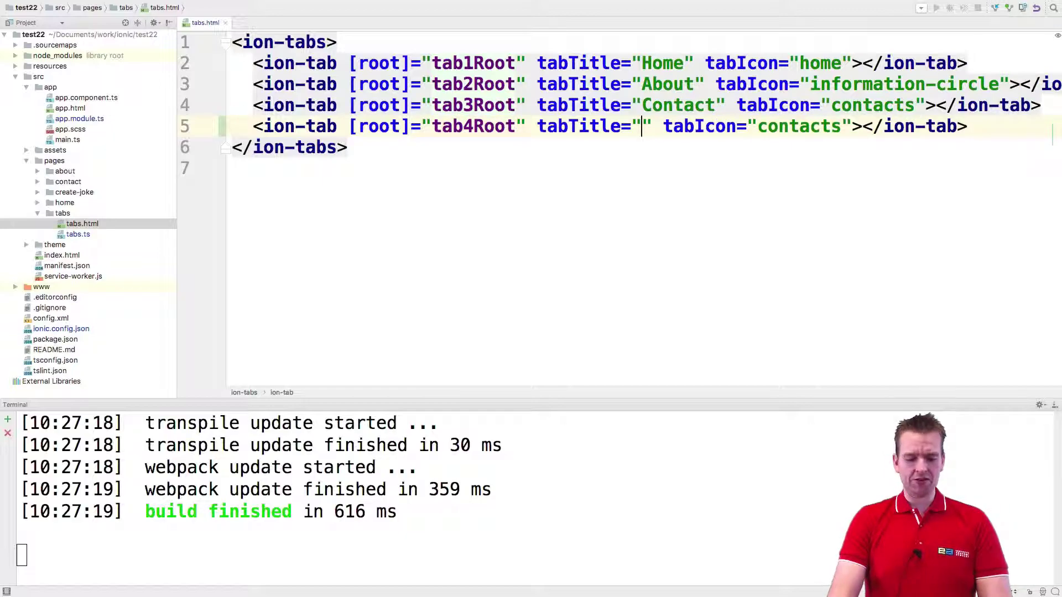
type("Create JOk")
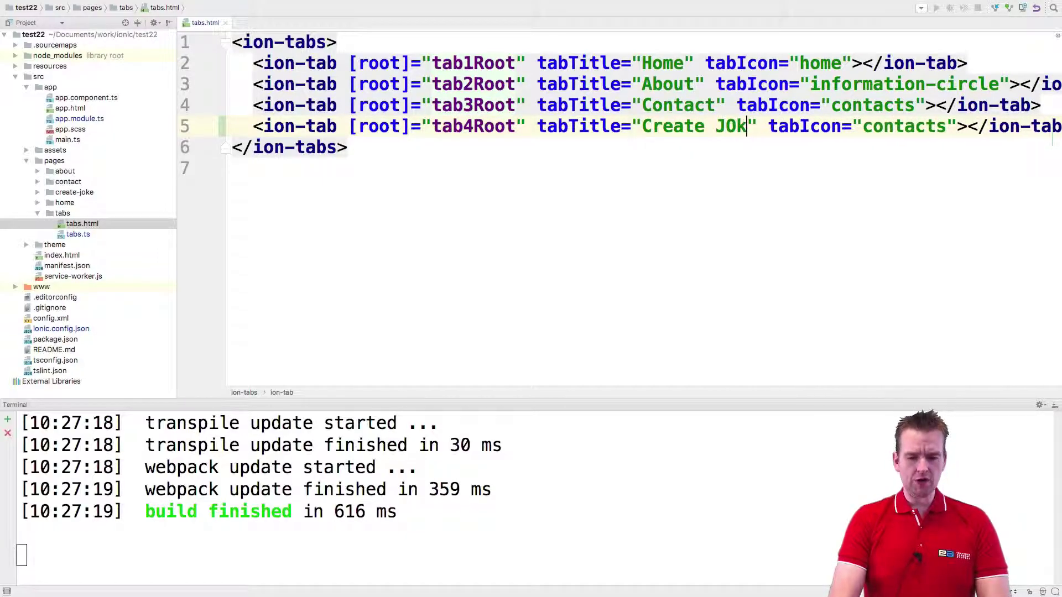
type("e")
key("BackSpace")
key("BackSpace")
key("BackSpace")
type("okle")
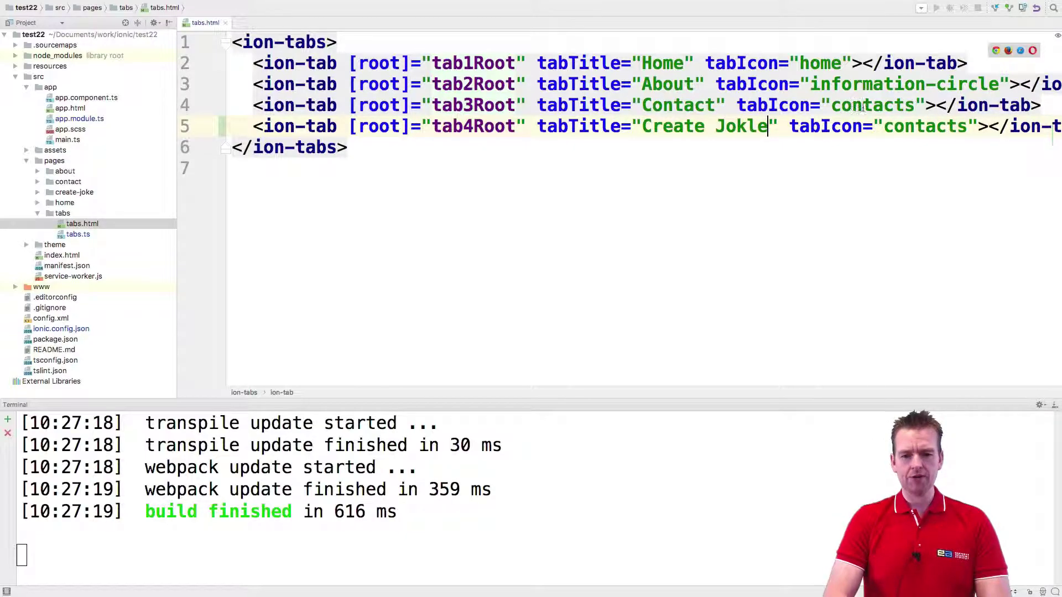
key("BackSpace")
key("BackSpace")
type("e")
double_click(895, 126)
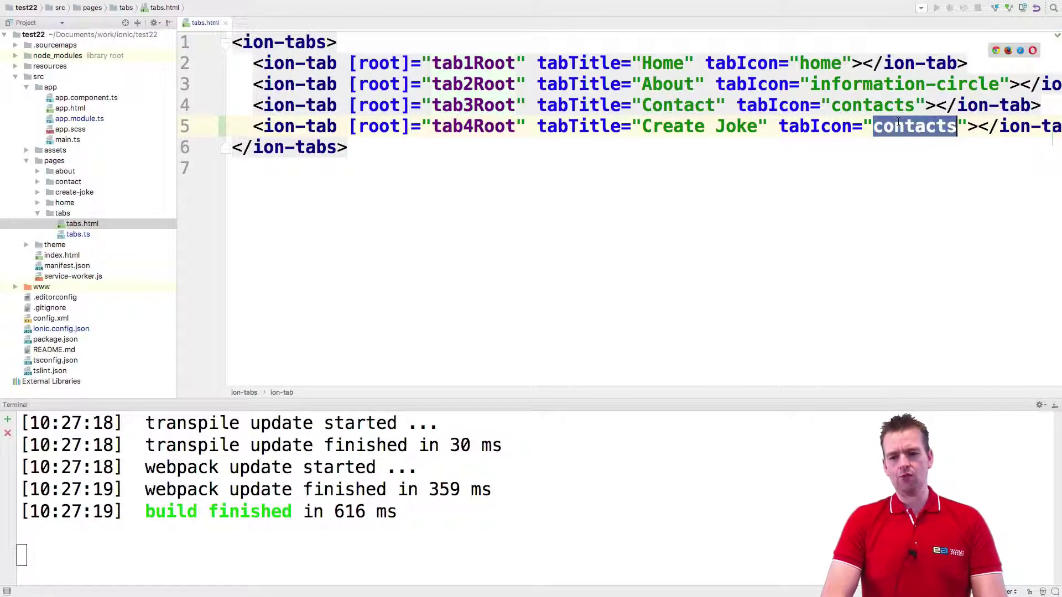
scroll(905, 139, "right", 3)
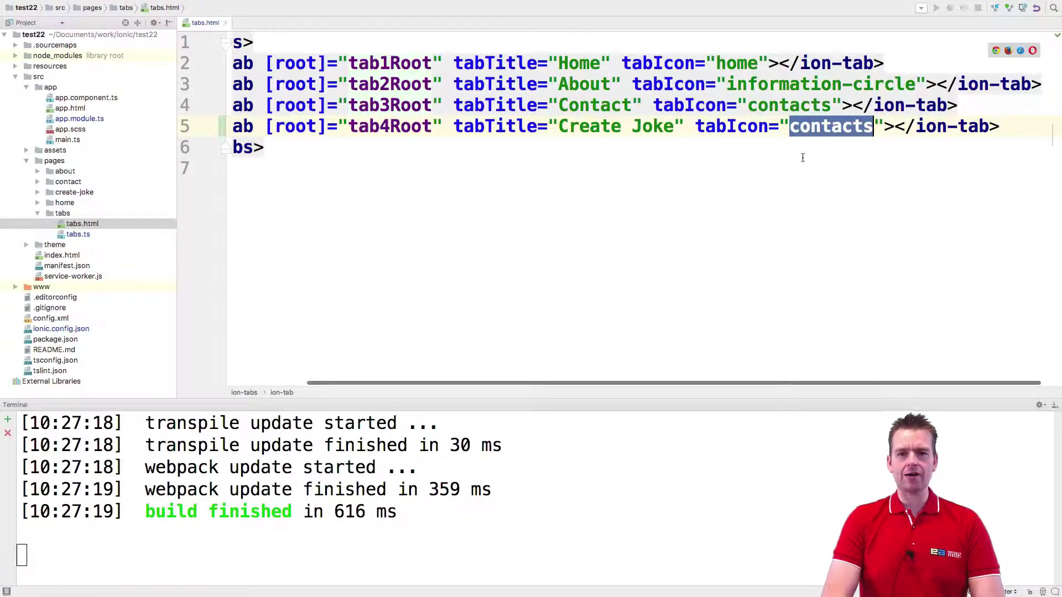
Step: Browse the Ionic docs' Ionicons reference to find the add-circle icon name
key("super+Tab")
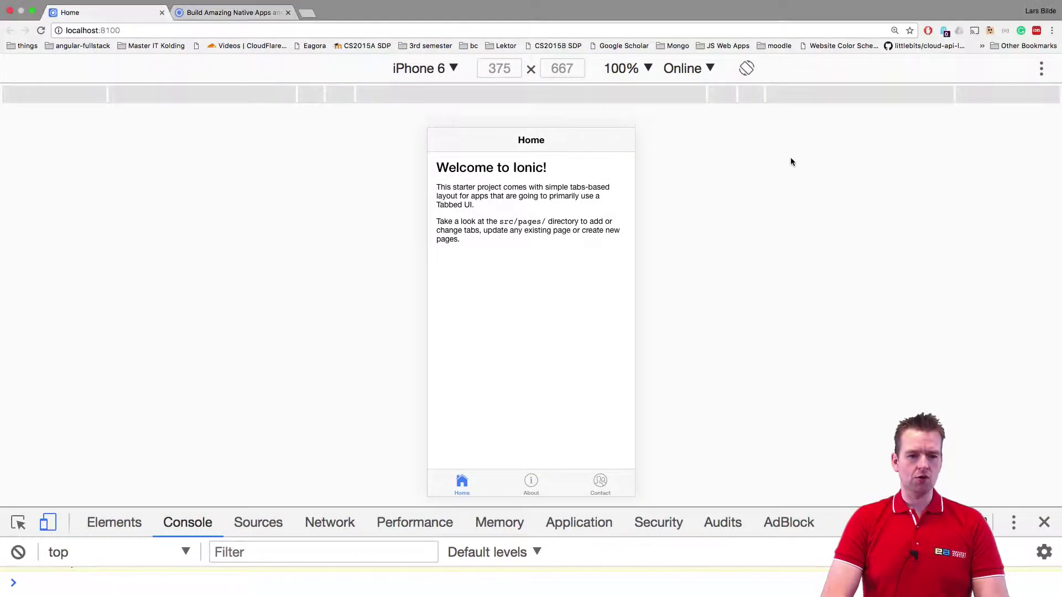
left_click(214, 11)
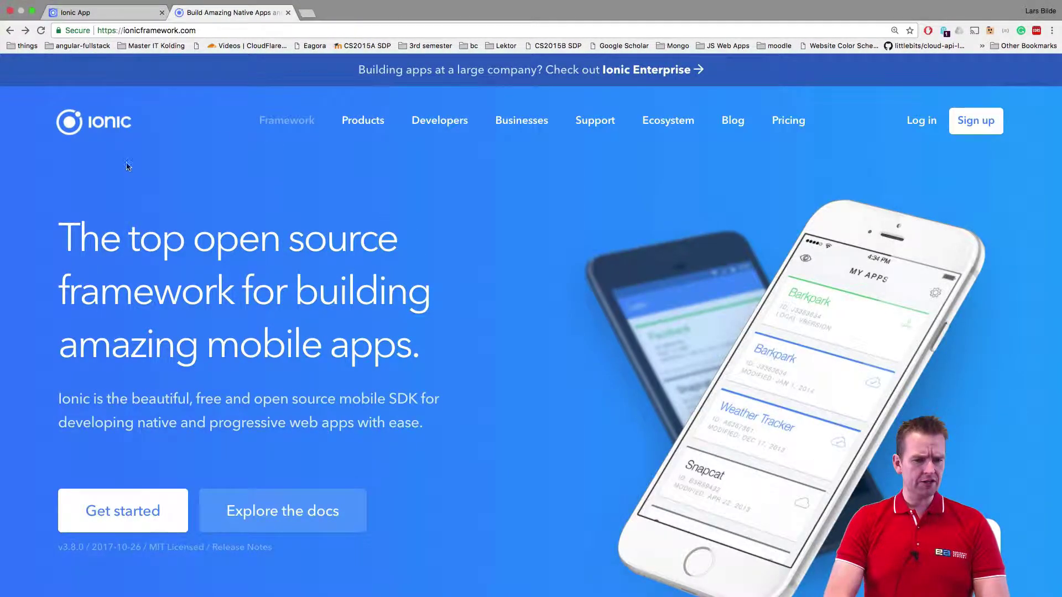
left_click(271, 514)
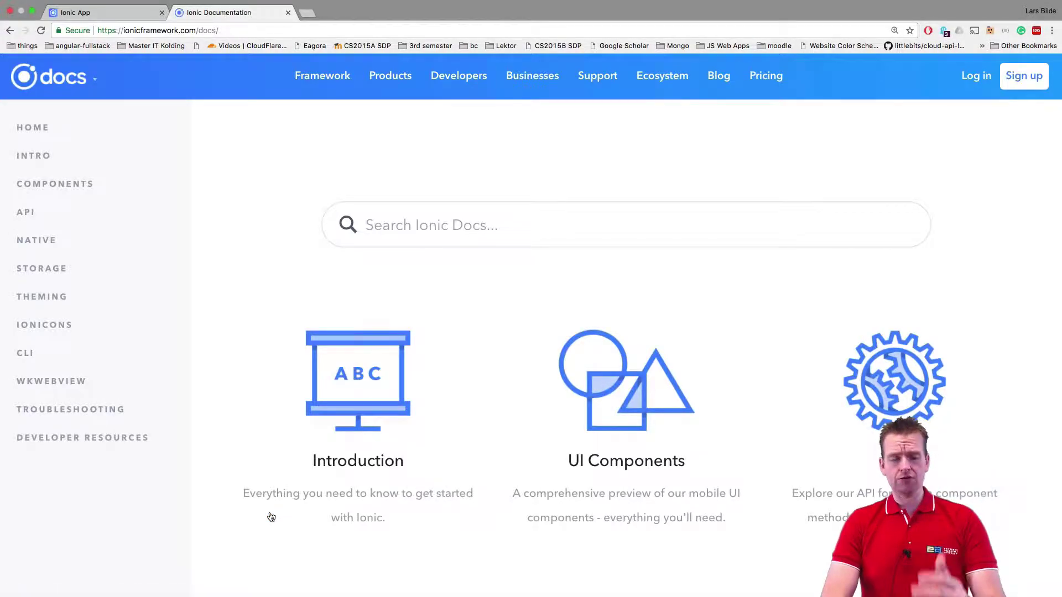
left_click(47, 329)
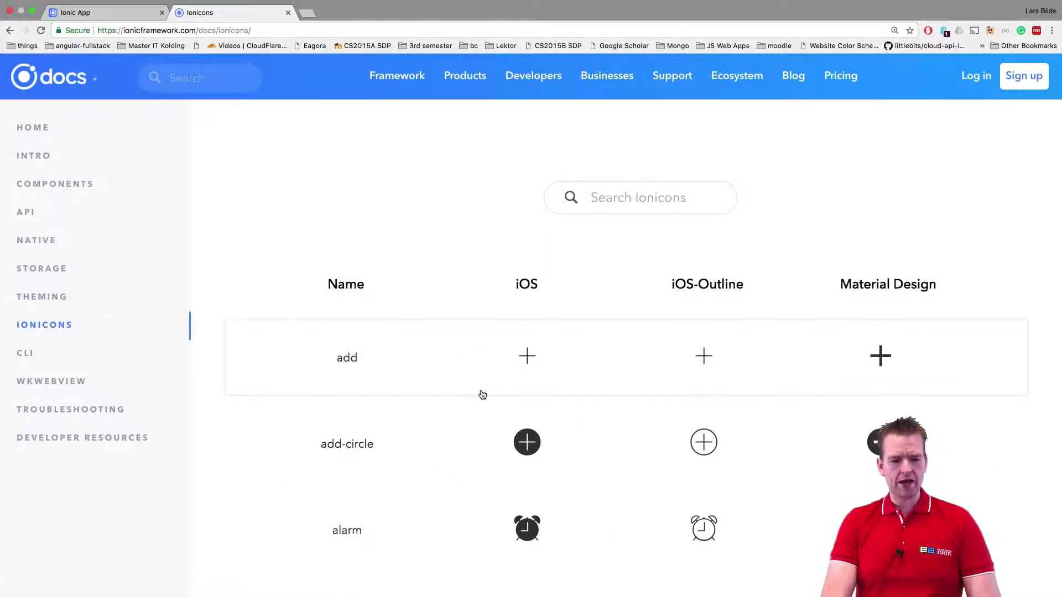
scroll(482, 395, "down", 1)
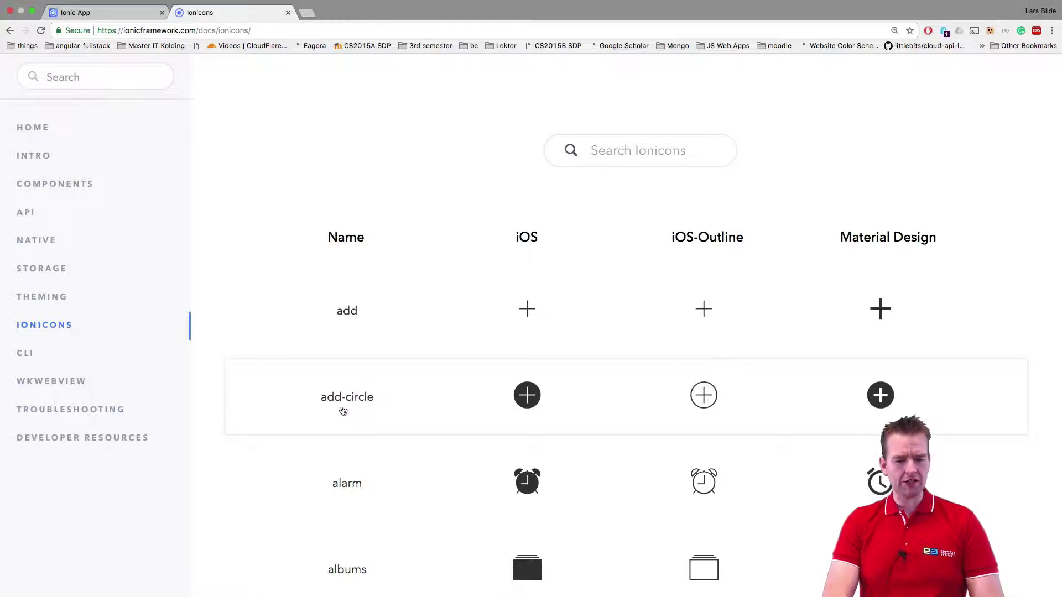
Step: Change the fourth tab's icon from contacts to add-circle, then view the rebuilt app
key("super+Tab")
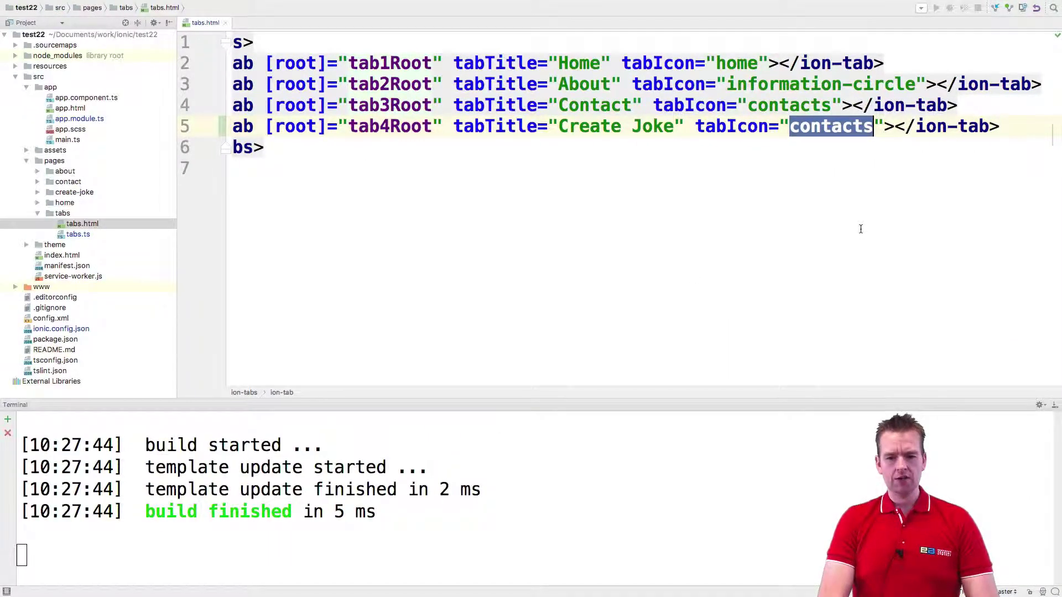
type("add-")
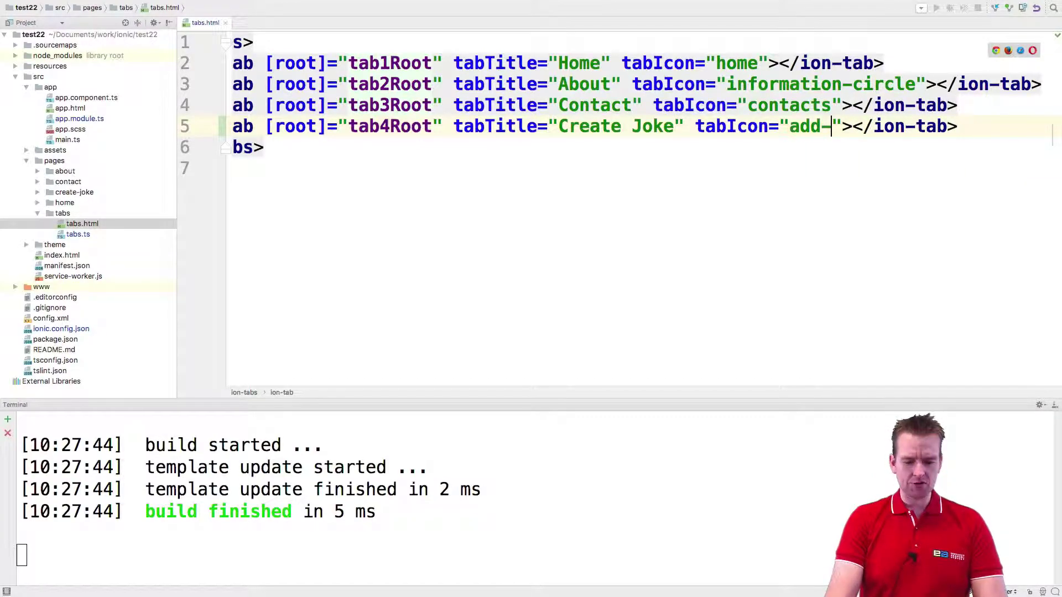
type("circle")
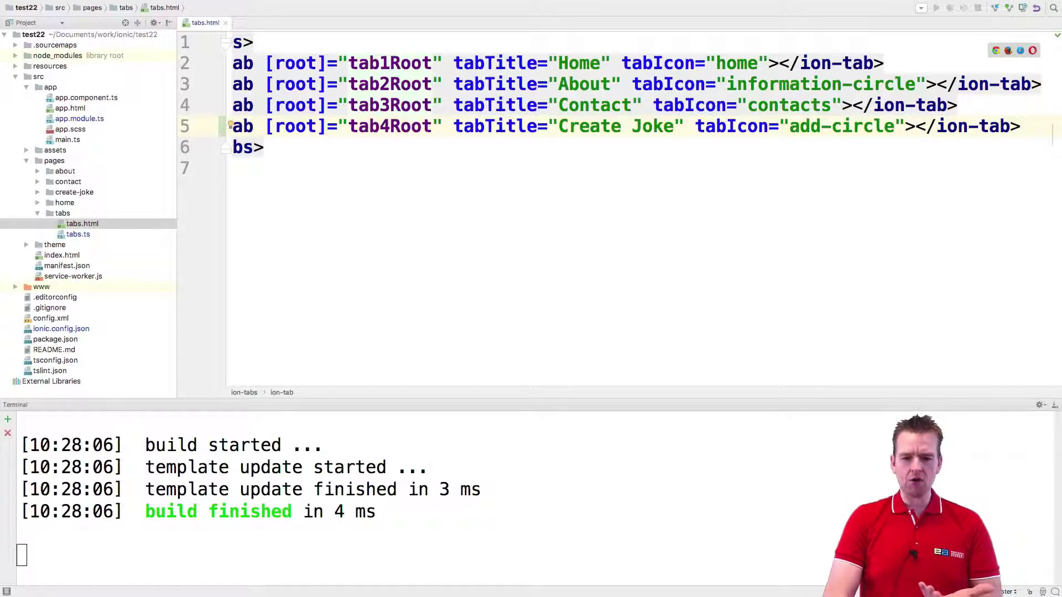
key("ctrl+Right")
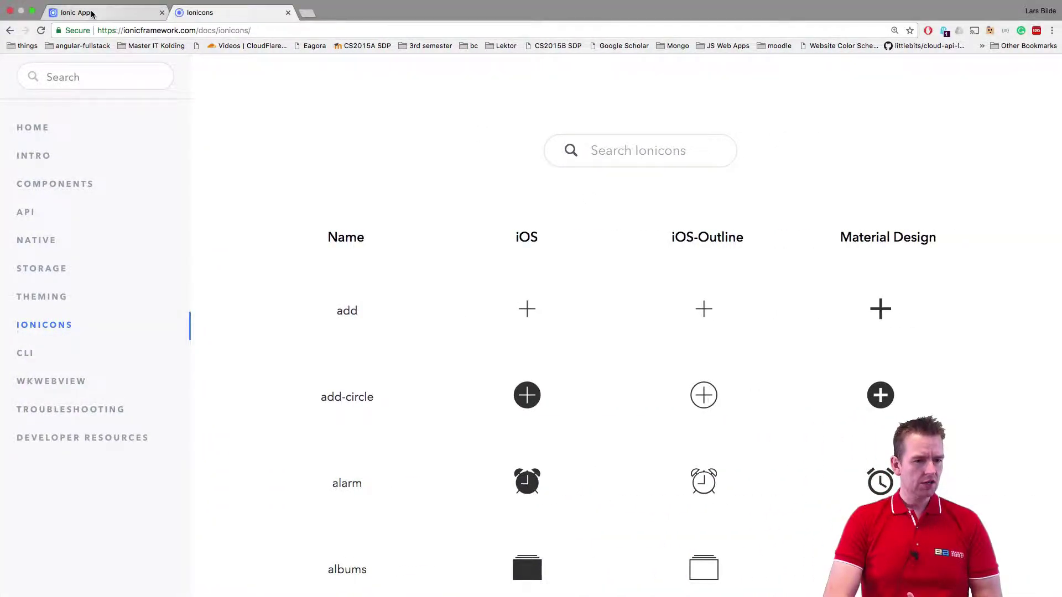
Step: Test the new Create Joke tab, cycling through Contact, About and Home and back
left_click(88, 15)
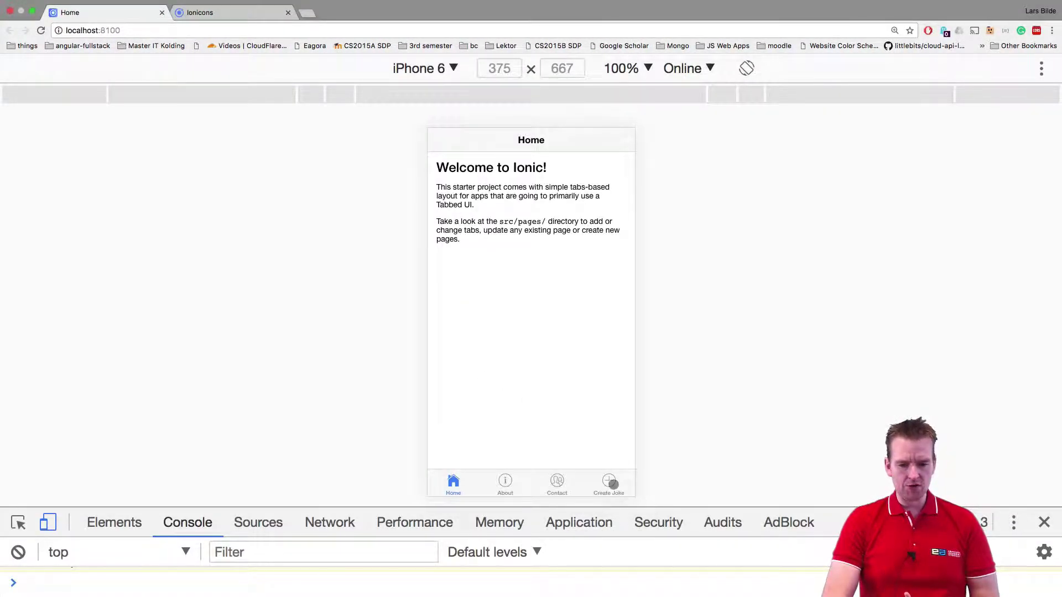
left_click(610, 484)
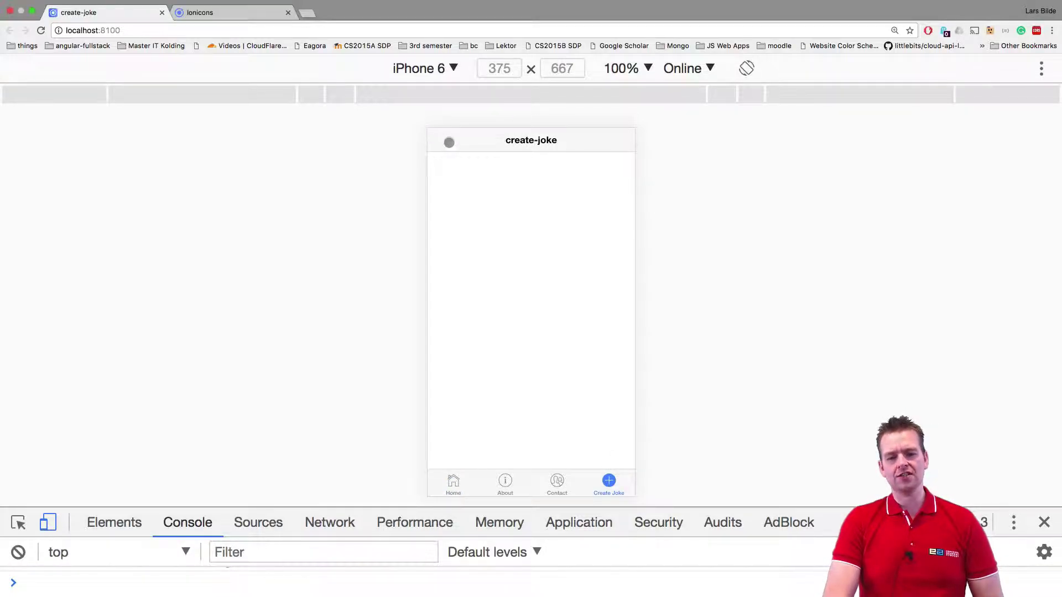
left_click(555, 486)
left_click(502, 485)
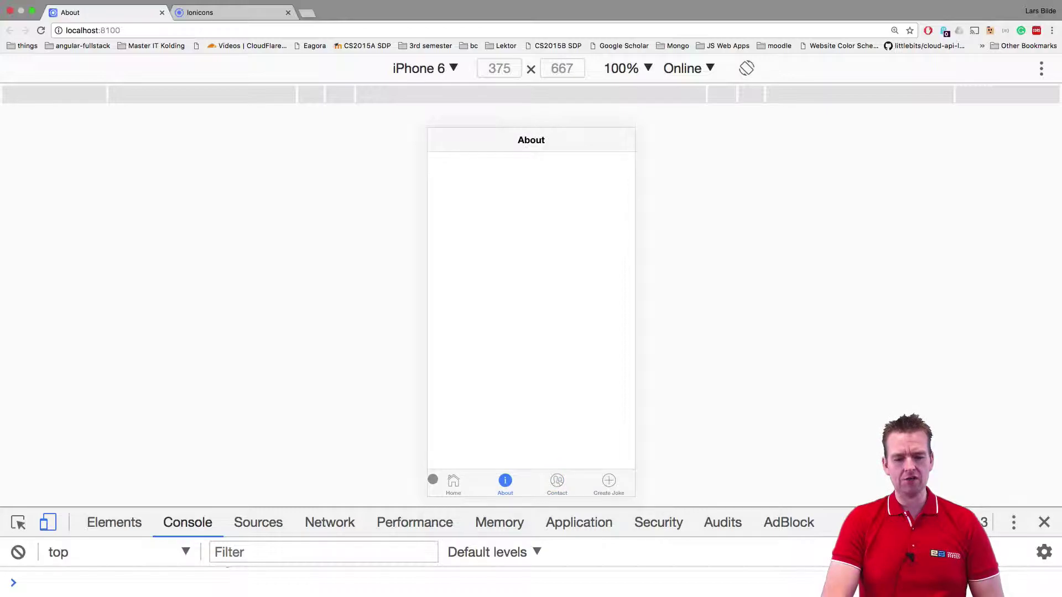
left_click(451, 483)
left_click(608, 481)
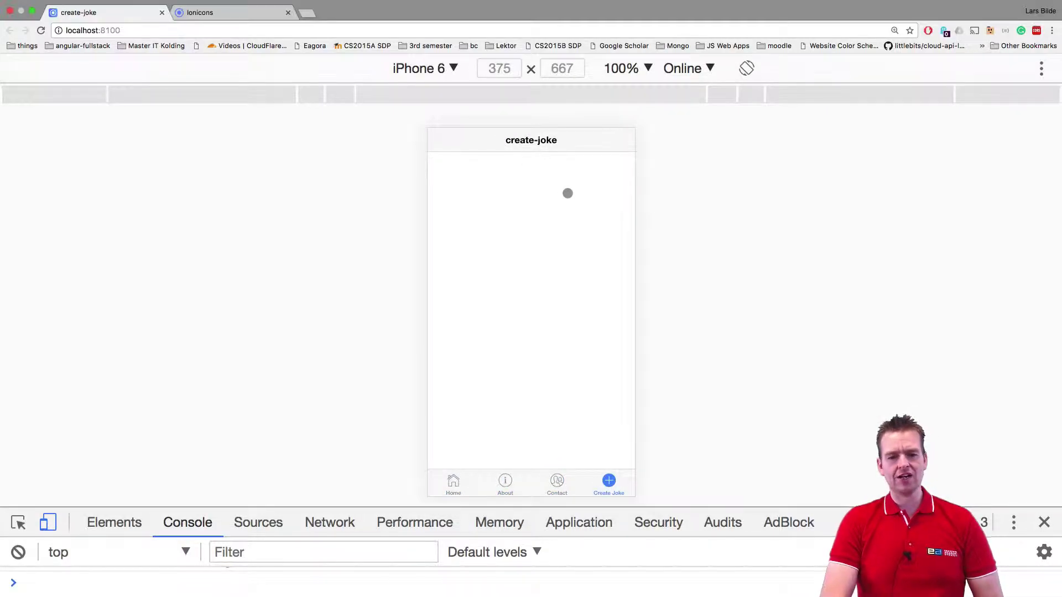
key("ctrl+Left")
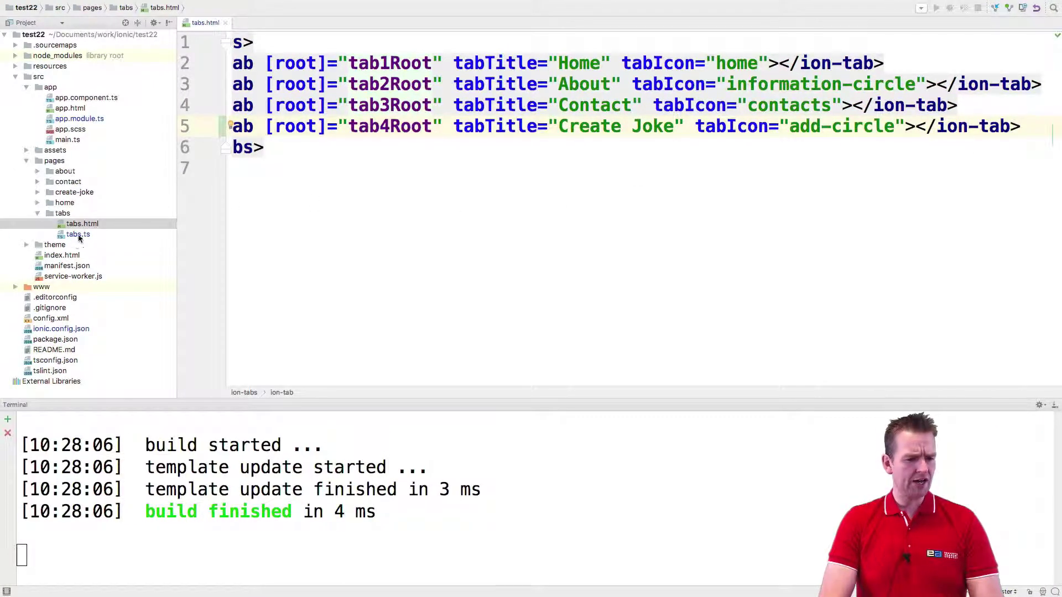
Step: Change the create-joke.html ion-title to 'Create Joke' and verify it on the app's tab
left_click(37, 192)
double_click(94, 202)
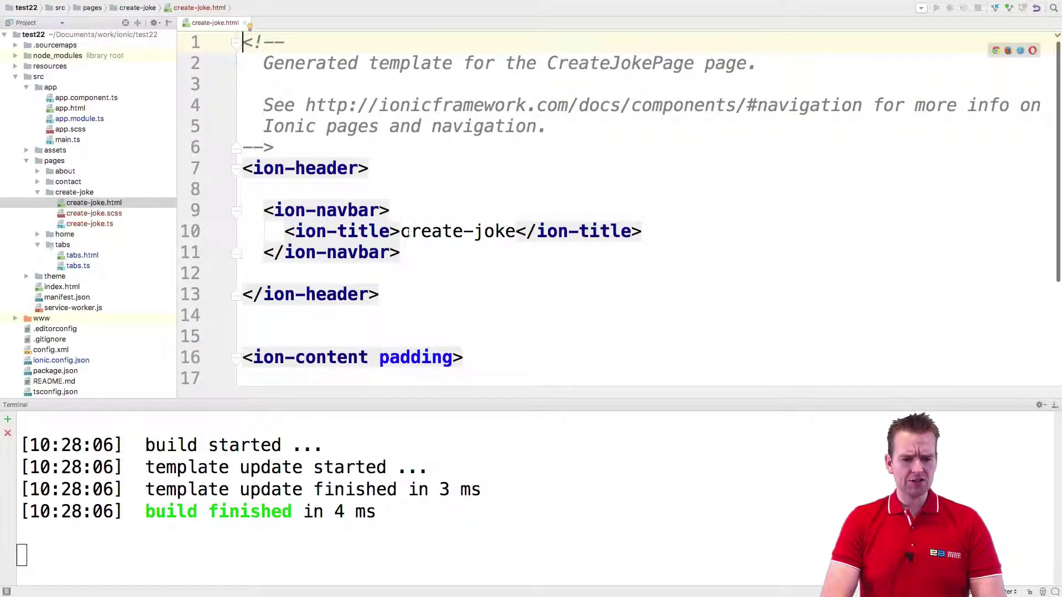
left_click(405, 232)
double_click(404, 231)
type("C")
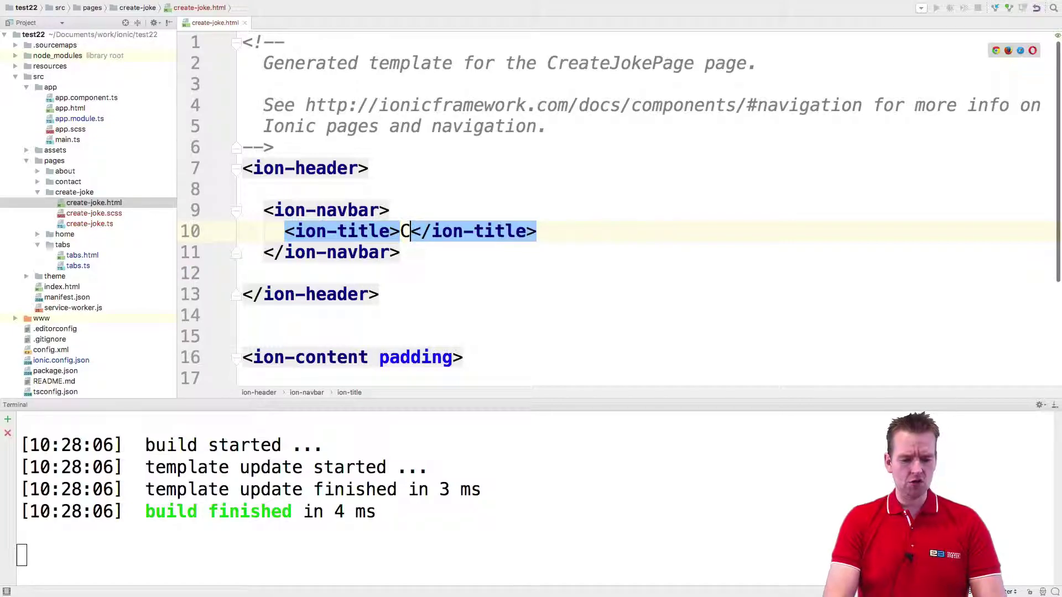
type("reate Joke")
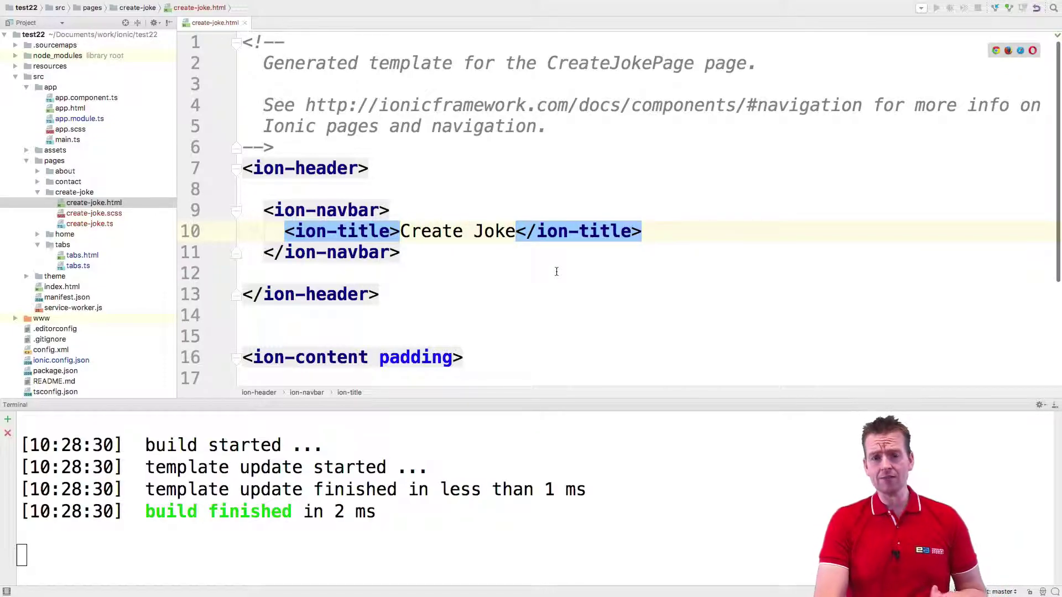
key("ctrl+Right")
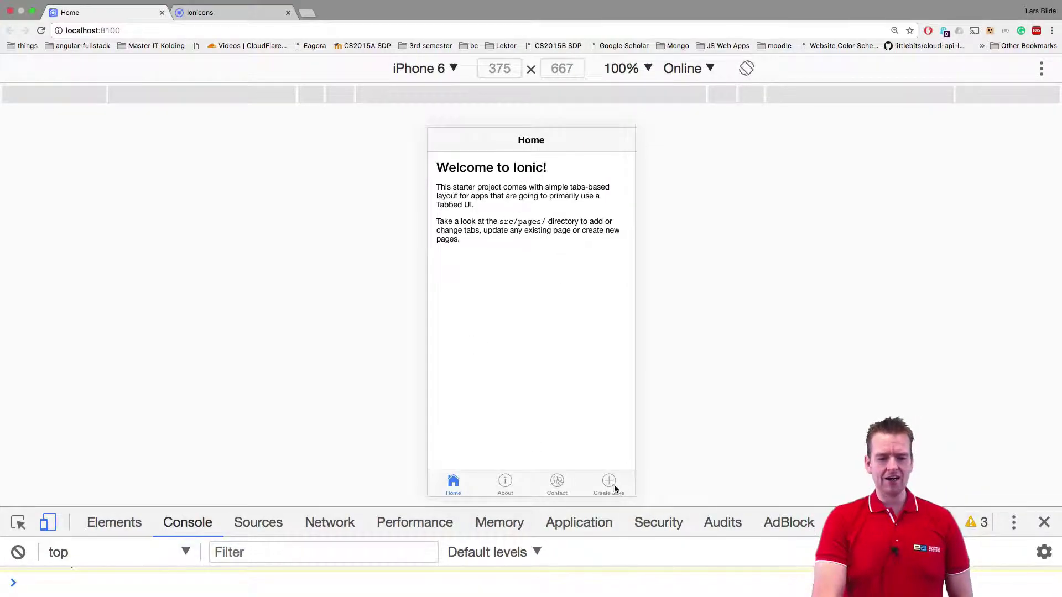
left_click(609, 487)
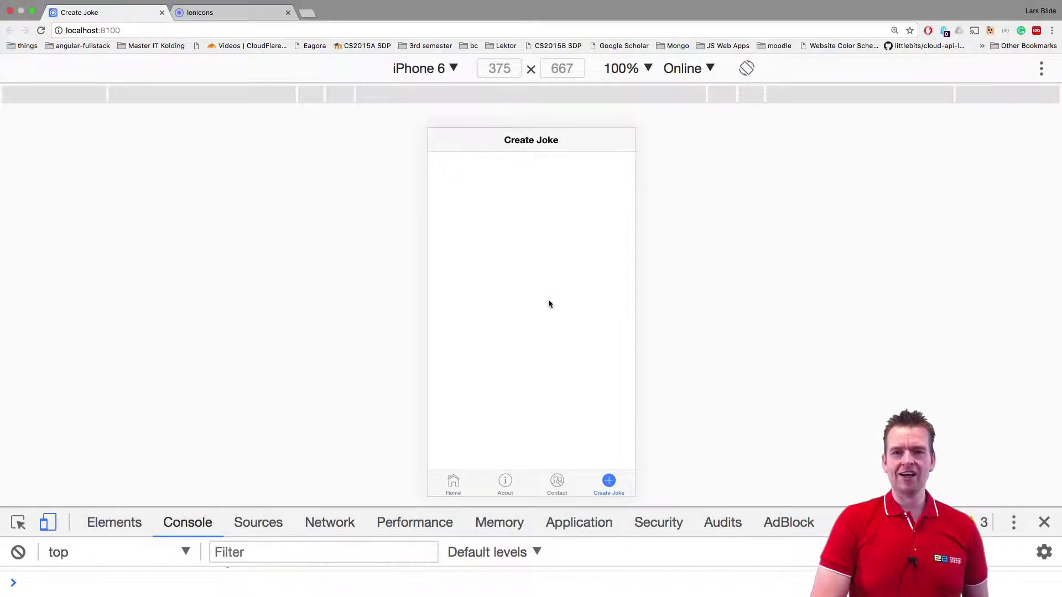